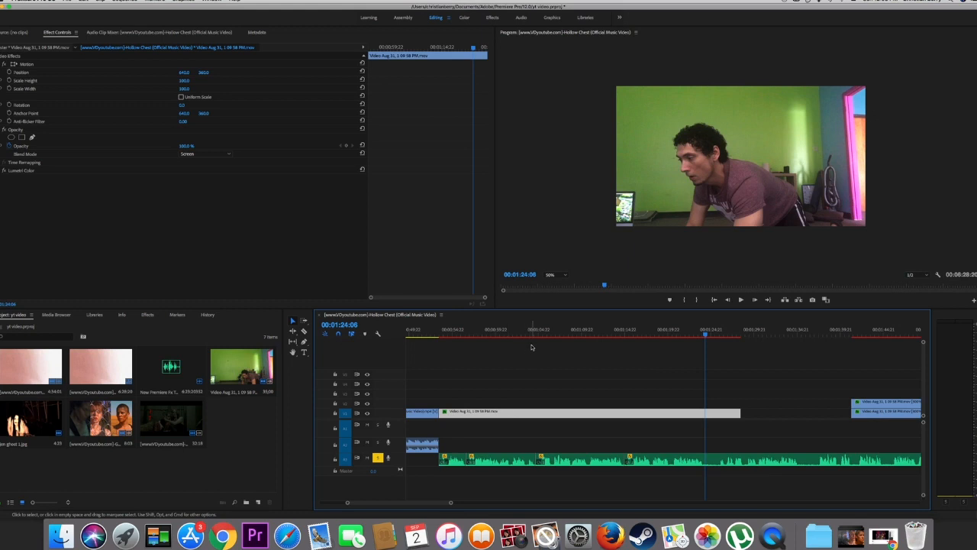
- Speed up the selected green-room clip to 300% and move it one video track up
right_click(563, 413)
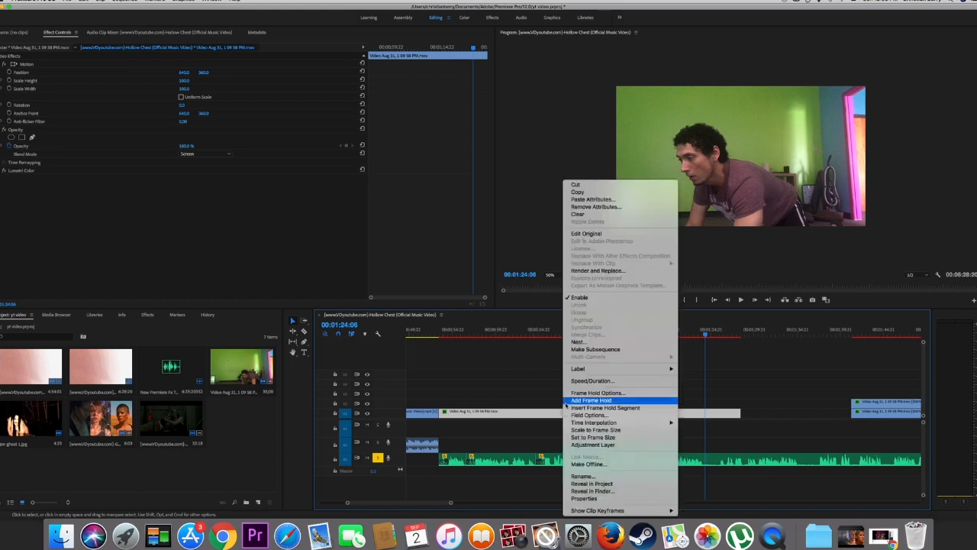
click(634, 381)
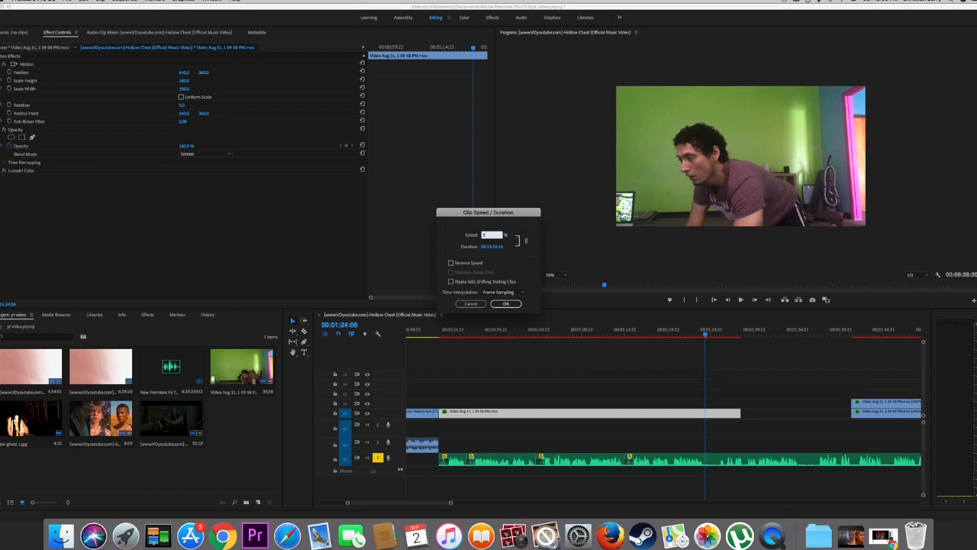
key(Return)
drag(506, 413, 505, 406)
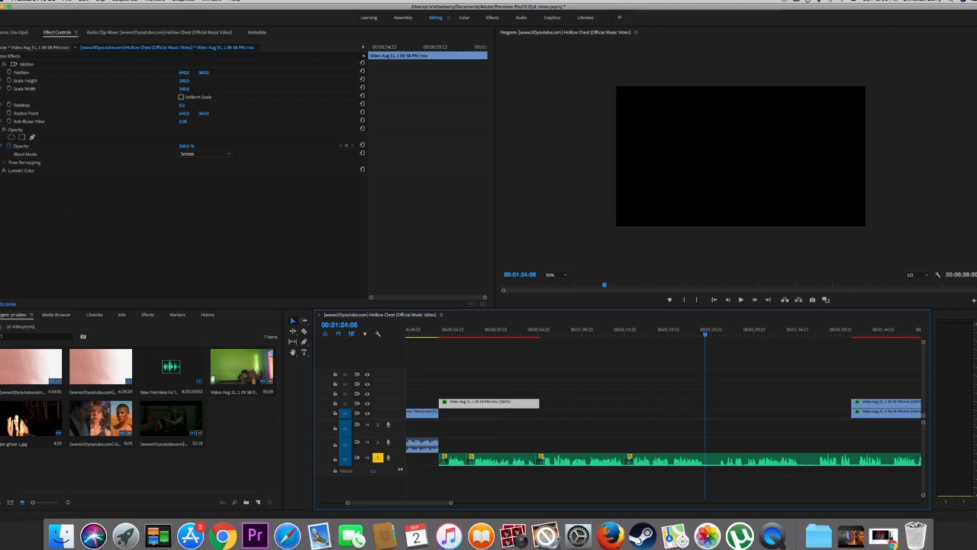
- Duplicate the sped-up clip by copy and paste, and align the copy on the track directly beneath the original
click(84, 2)
click(96, 37)
click(559, 335)
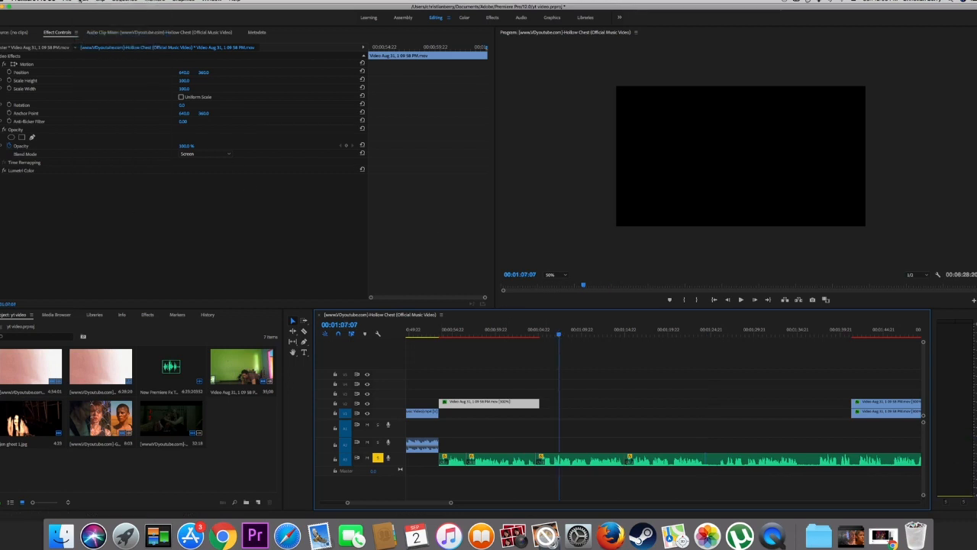
click(80, 1)
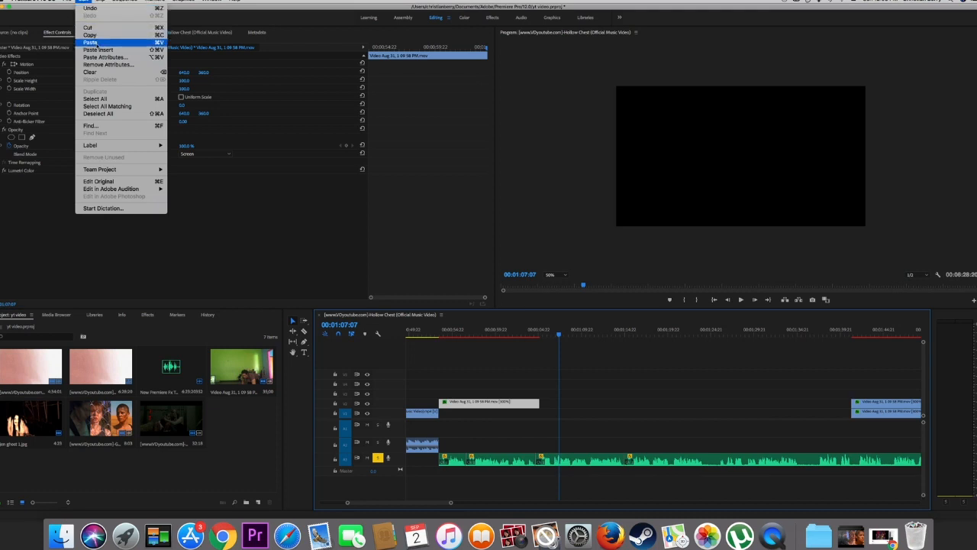
click(90, 43)
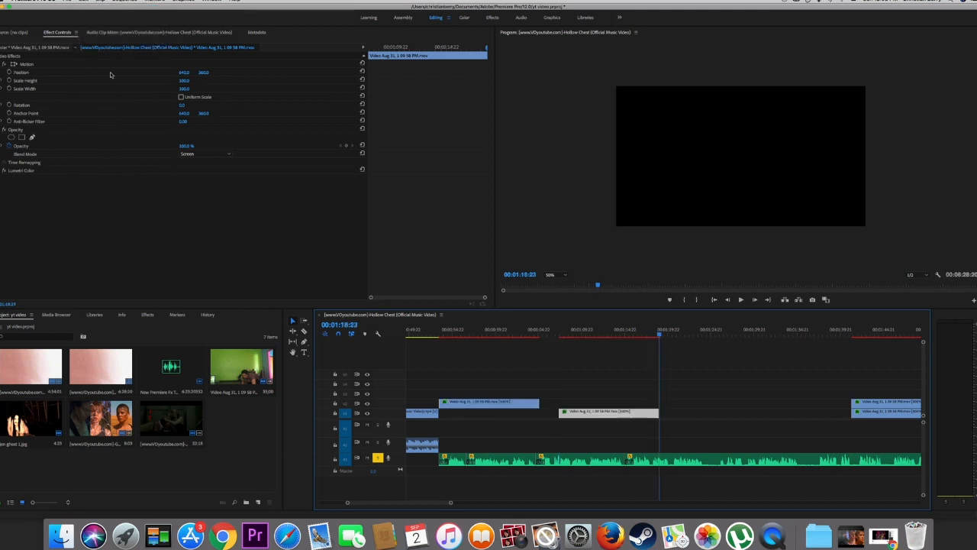
click(641, 396)
drag(641, 412, 526, 411)
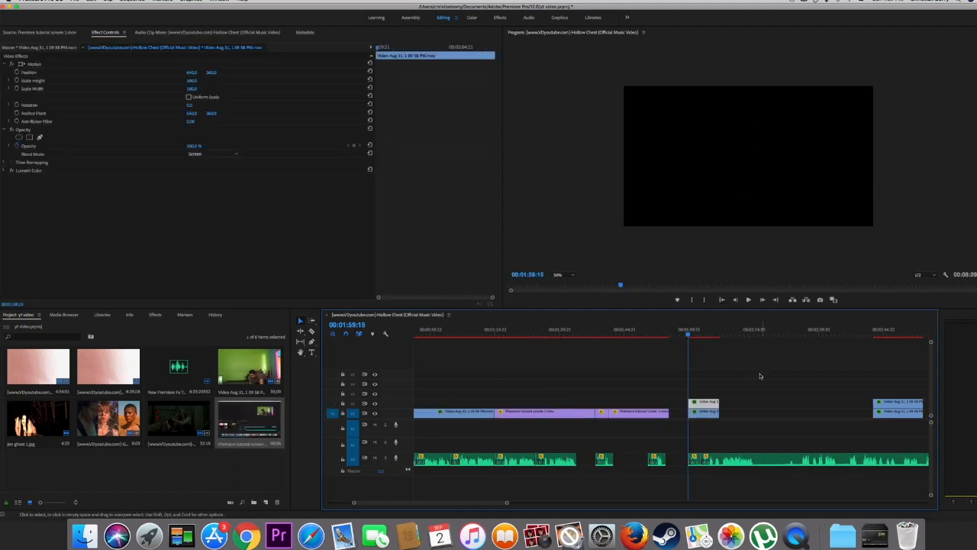
- Play the two stacked clips and choose Screen as the upper clip's opacity blend mode
key(space)
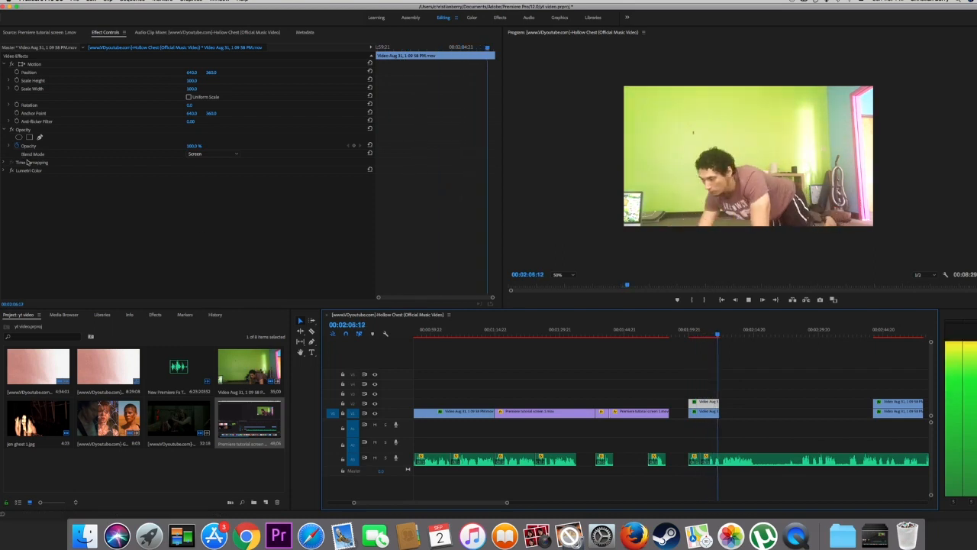
click(200, 154)
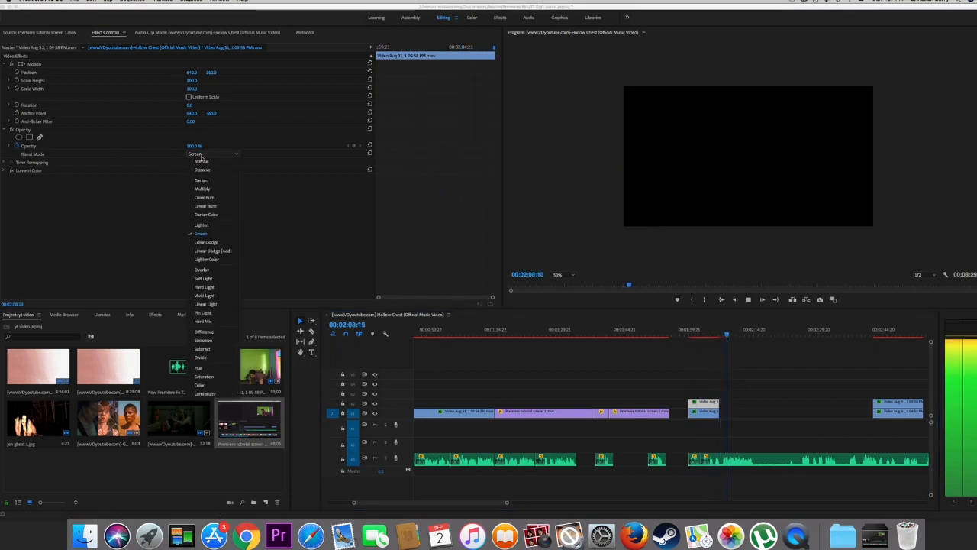
click(212, 235)
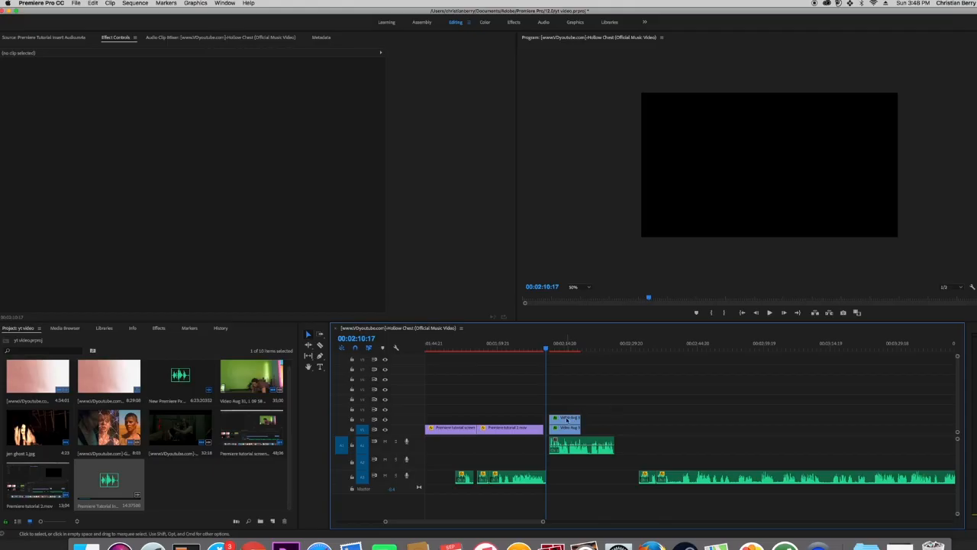
- Set the upper clip's Scale Height to 115 with Uniform Scale turned off
click(566, 420)
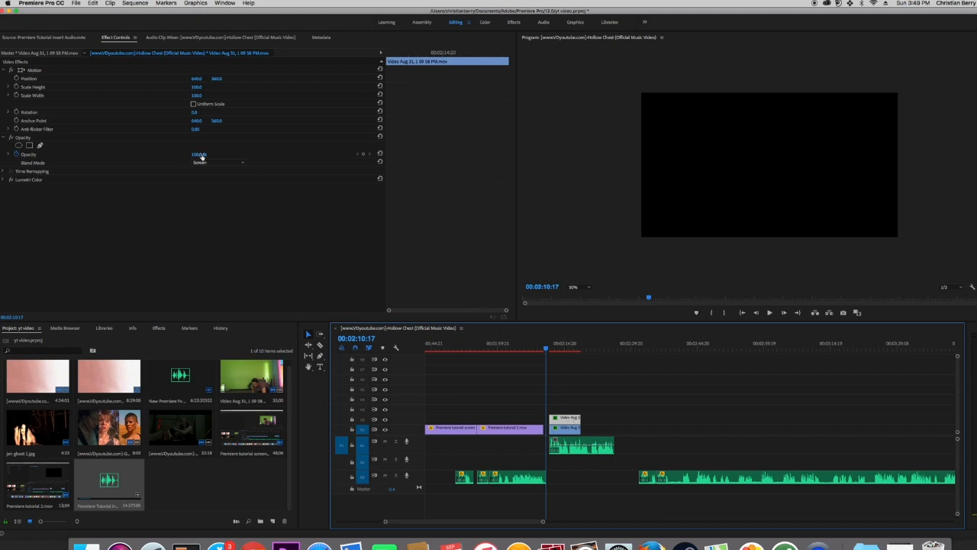
click(194, 105)
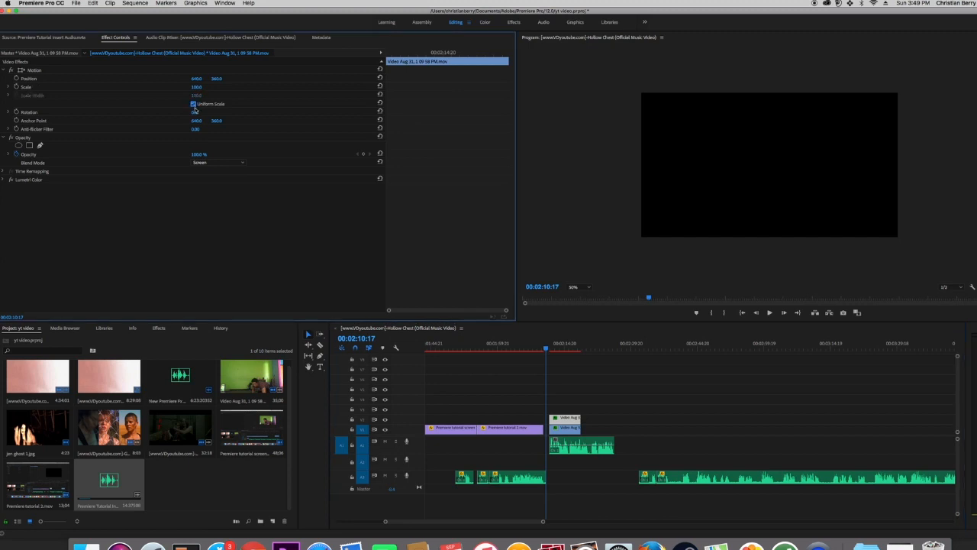
click(194, 106)
click(196, 87)
text(115)
key(Return)
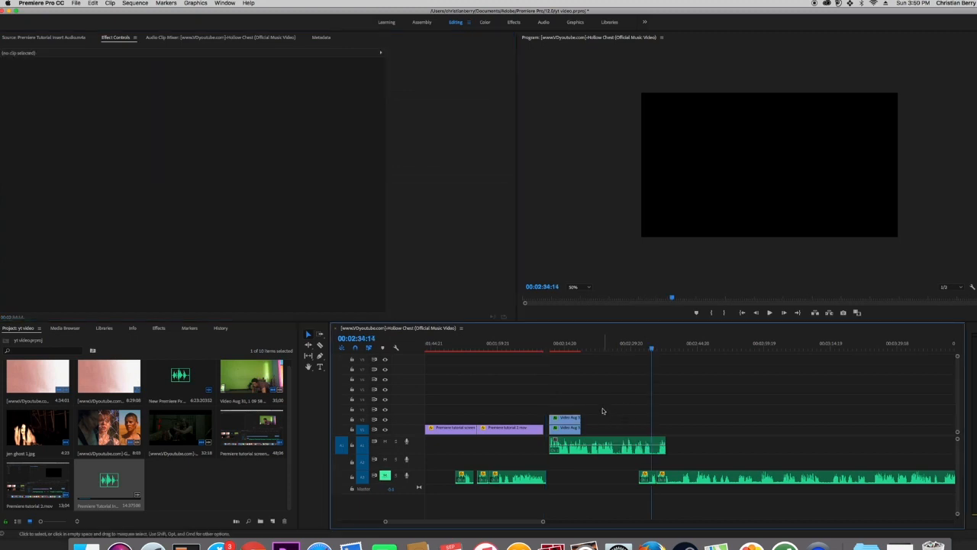
- Set the lower clip's Scale Width to 110 and preview a frame of the stacked clips
click(567, 428)
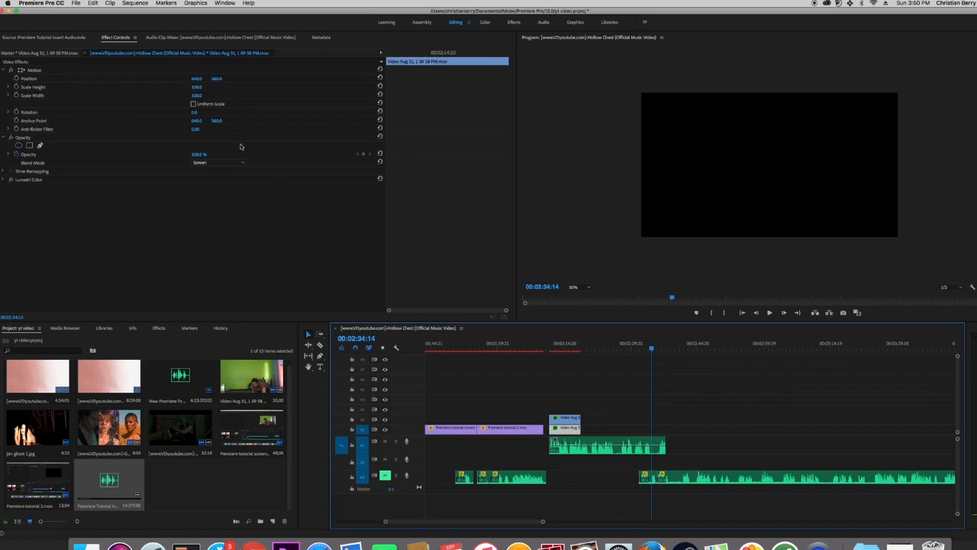
click(196, 95)
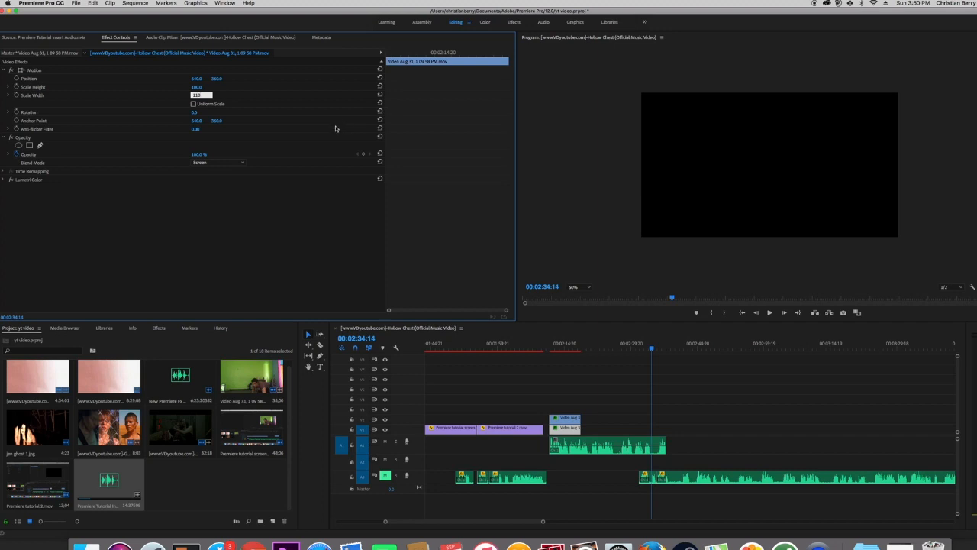
text(110)
key(Return)
click(560, 345)
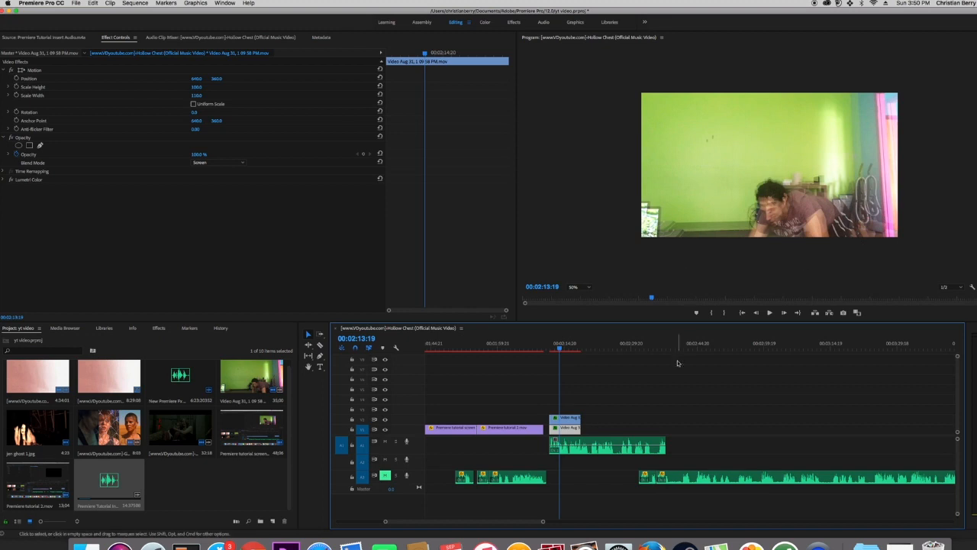
click(622, 346)
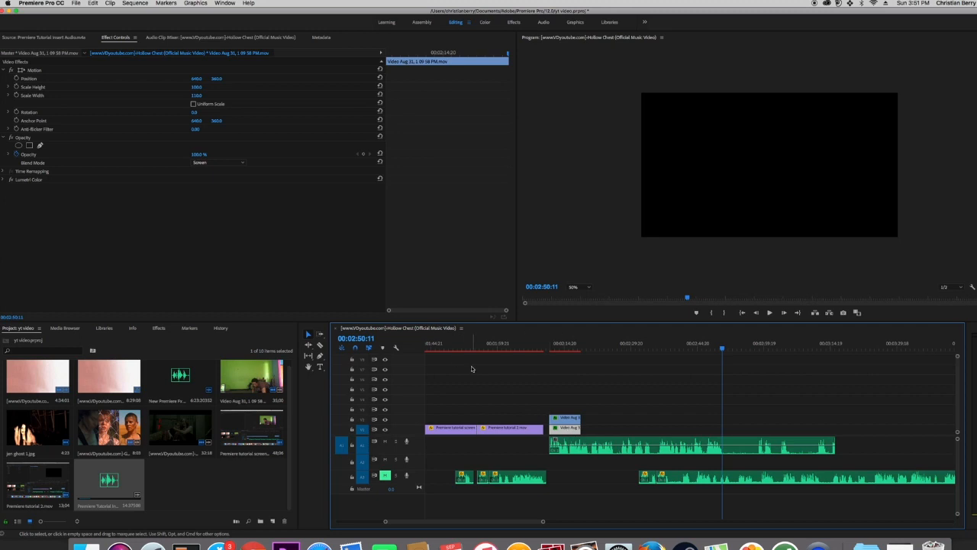
- Apply a Gaussian Blur with Blurriness 20 to the lower clip and check a frame of the result
click(158, 328)
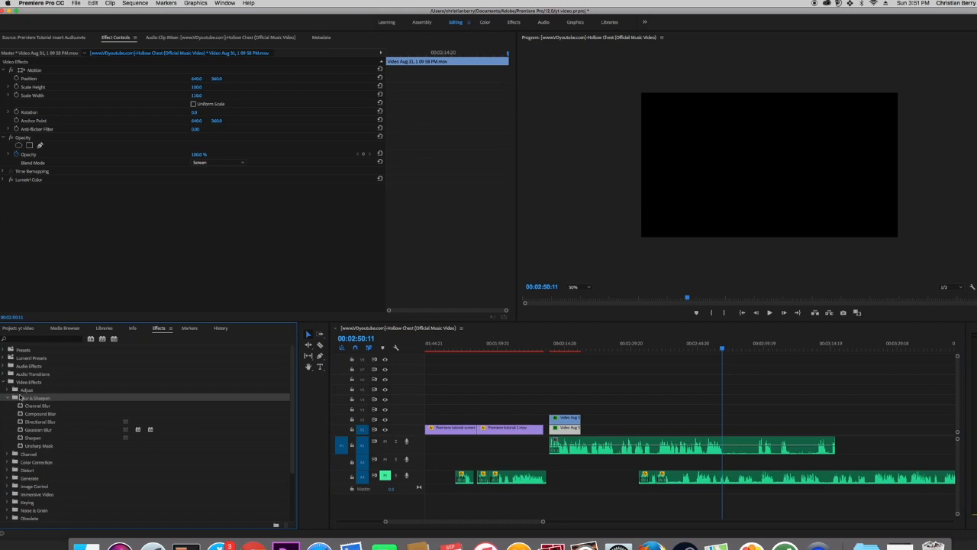
click(9, 398)
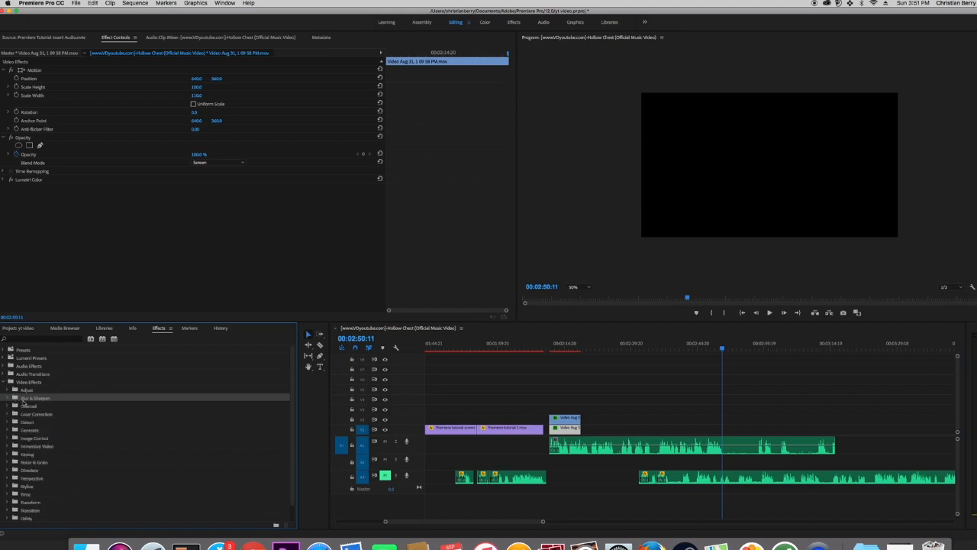
click(7, 398)
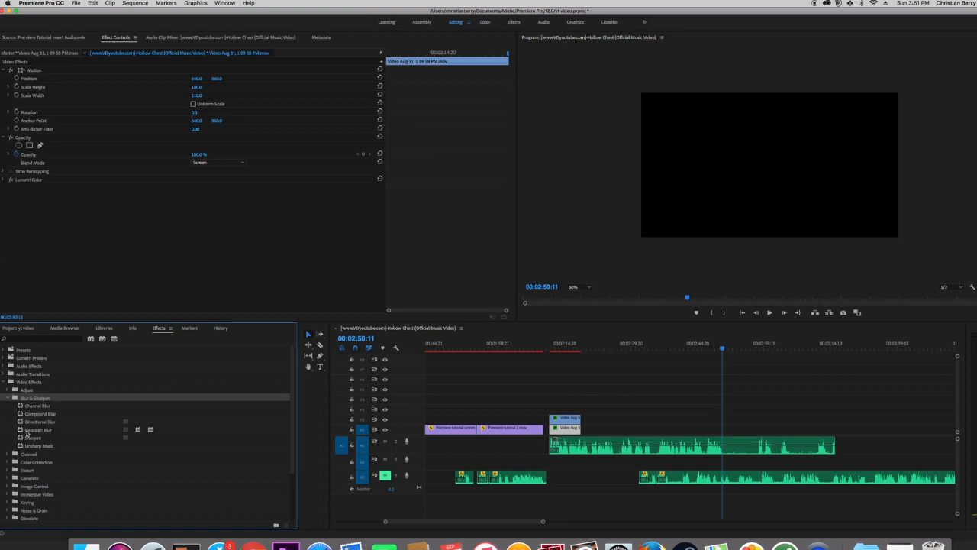
double_click(27, 432)
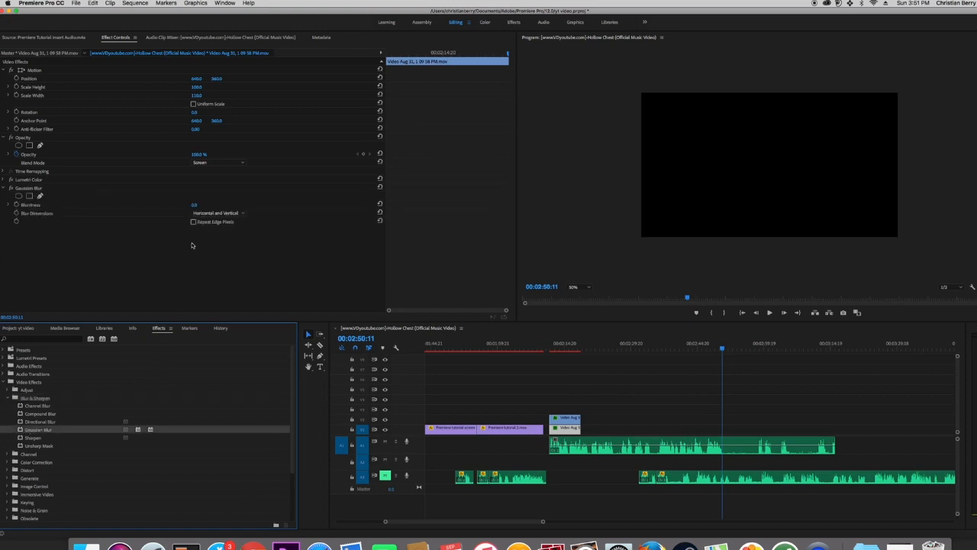
click(196, 205)
text(20)
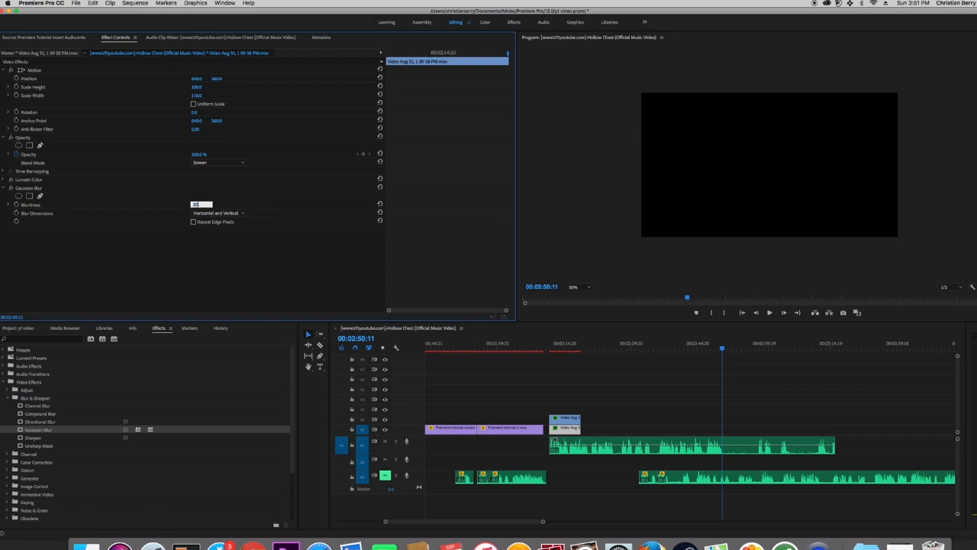
key(Return)
click(564, 349)
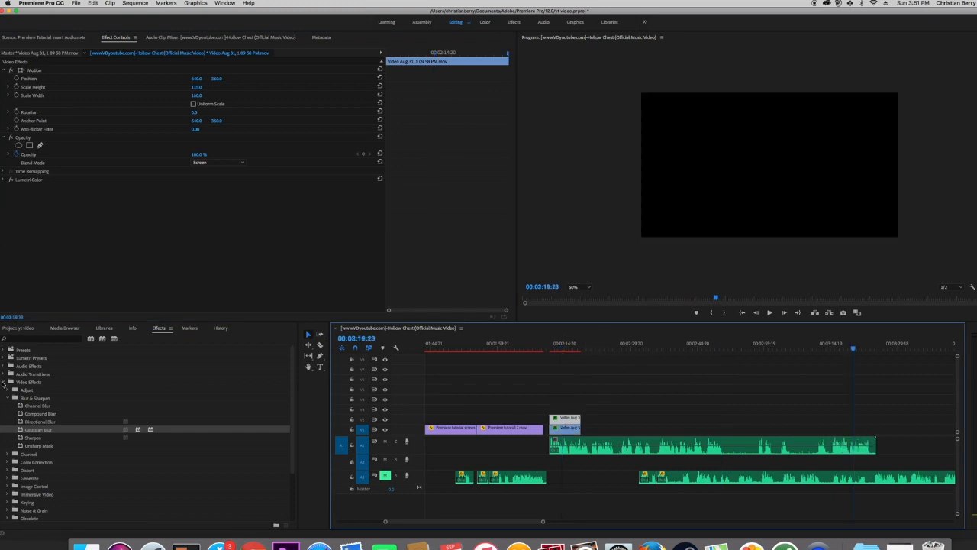
- Add another Lumetri Color effect from the Color Correction group to the upper clip
click(6, 398)
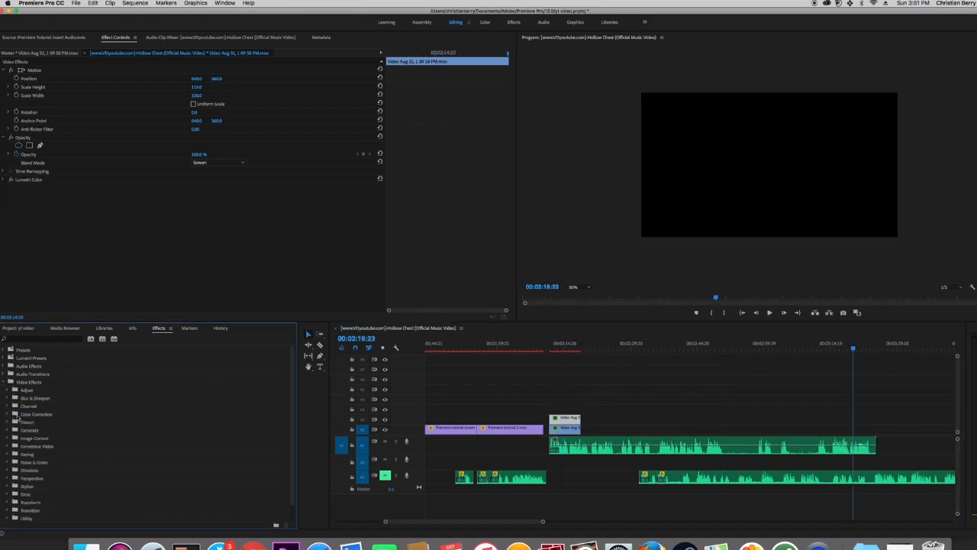
click(15, 415)
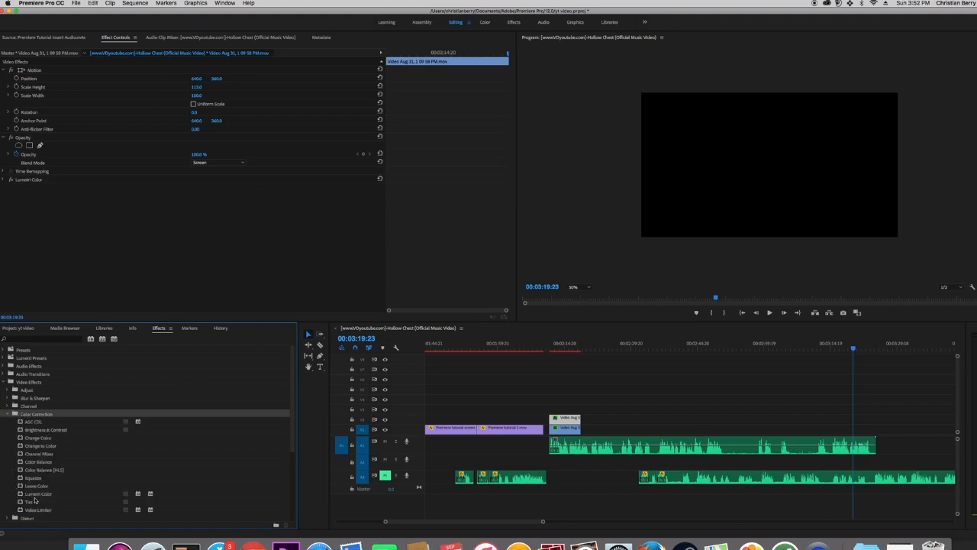
scroll(34, 500, down, 2)
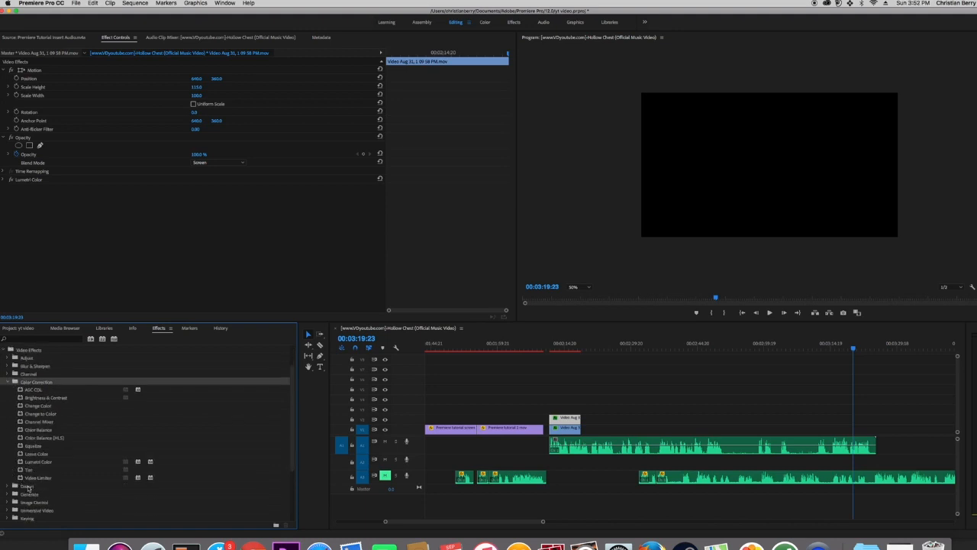
double_click(38, 463)
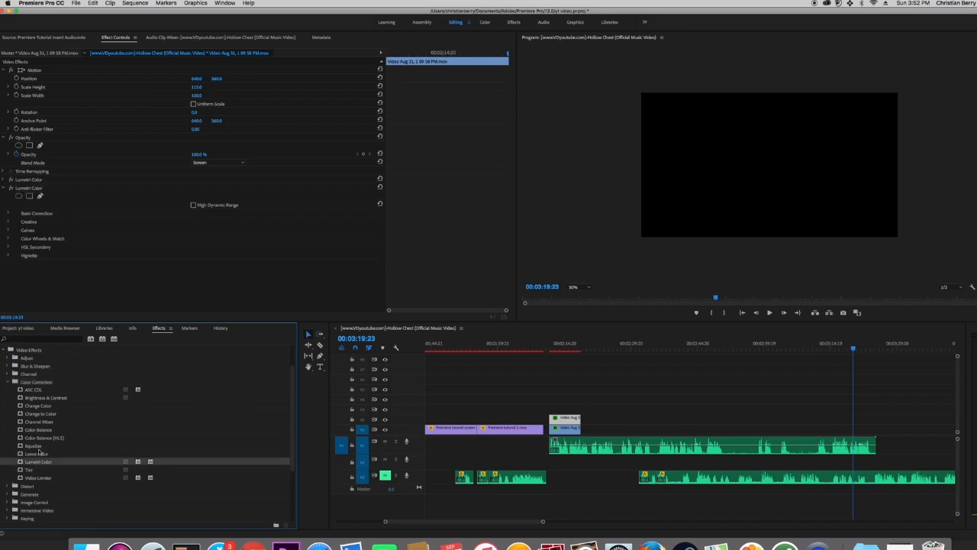
- Enter -1 in the Basic Correction settings of the upper clip's new Lumetri Color effect and preview a frame
click(8, 214)
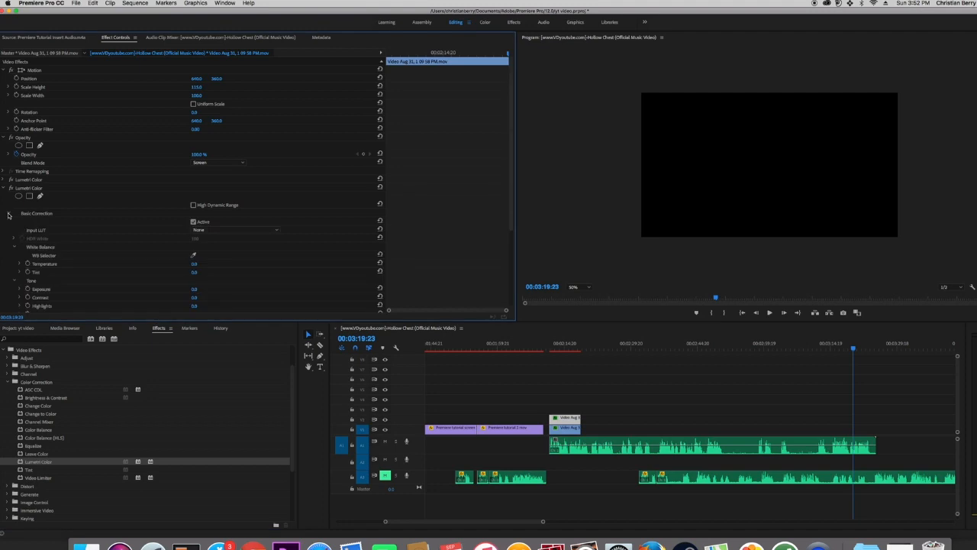
key(BackSpace)
text(-1)
key(Return)
click(559, 344)
click(642, 400)
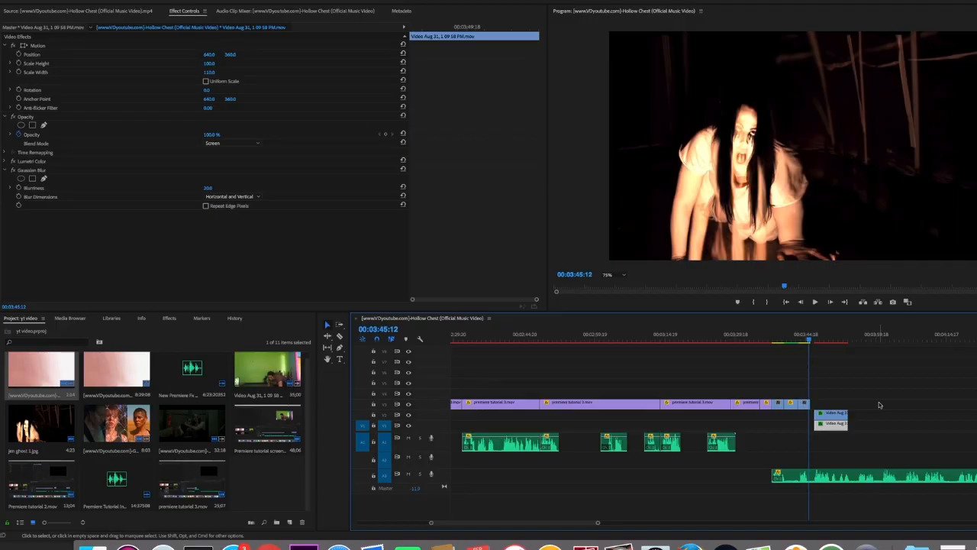
- Play back the stacked clips, then apply the Distort effect Spherize to the upper clip and select that effect
key(space)
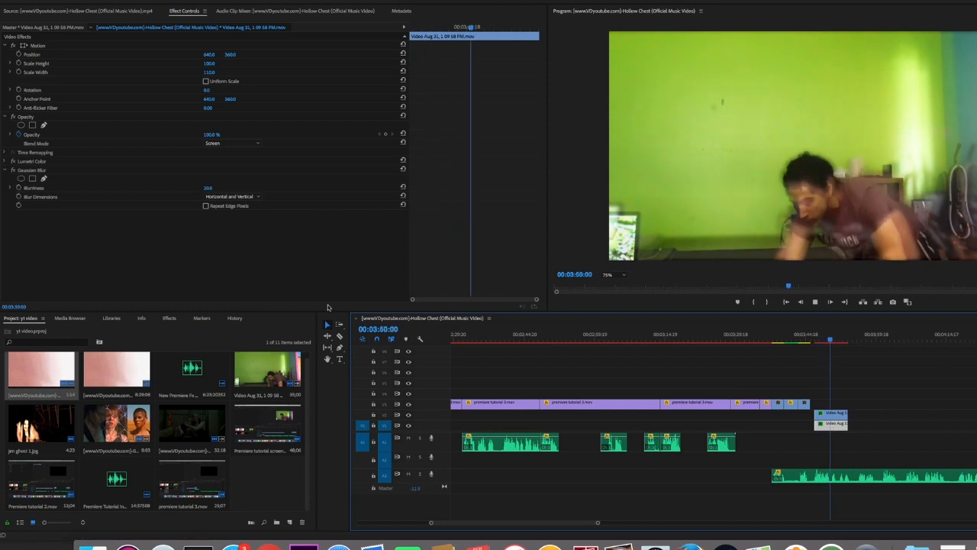
click(170, 318)
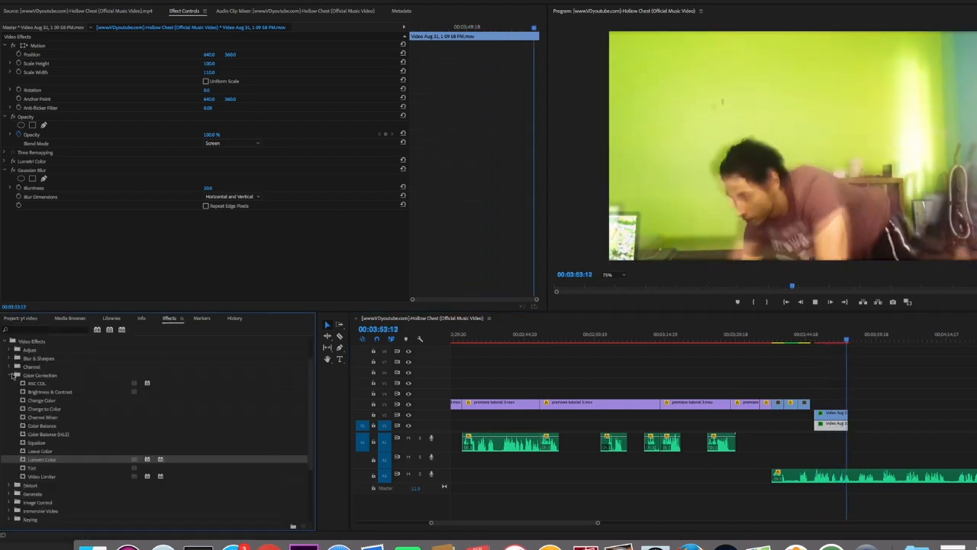
click(17, 375)
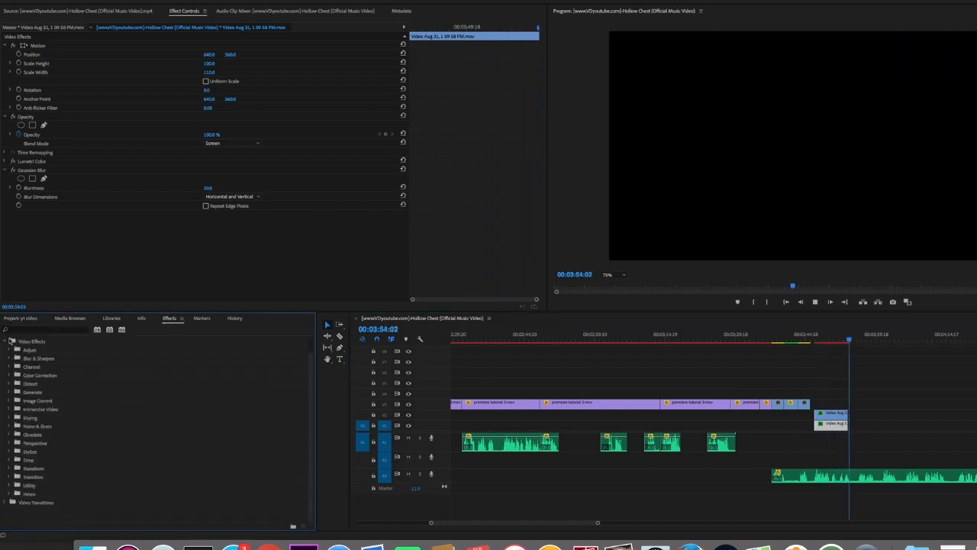
click(17, 383)
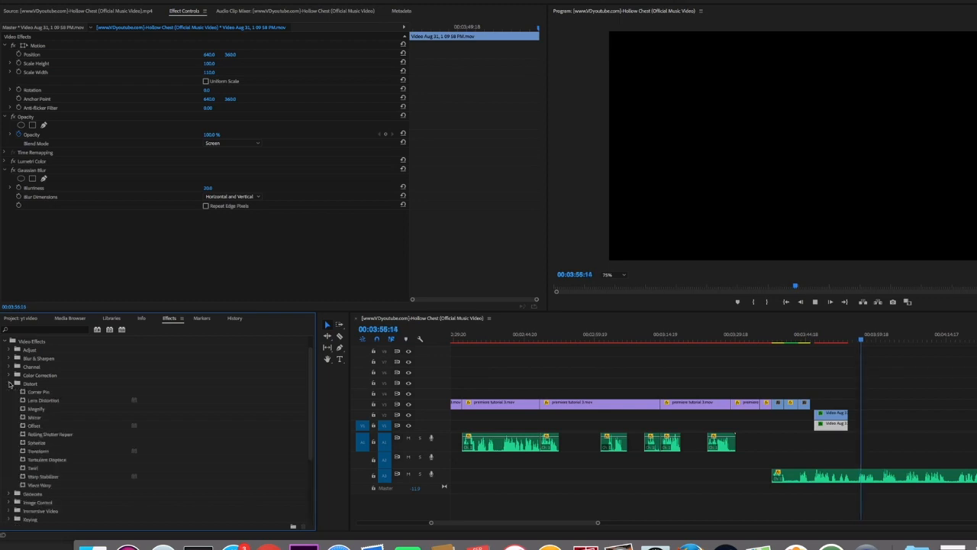
click(33, 444)
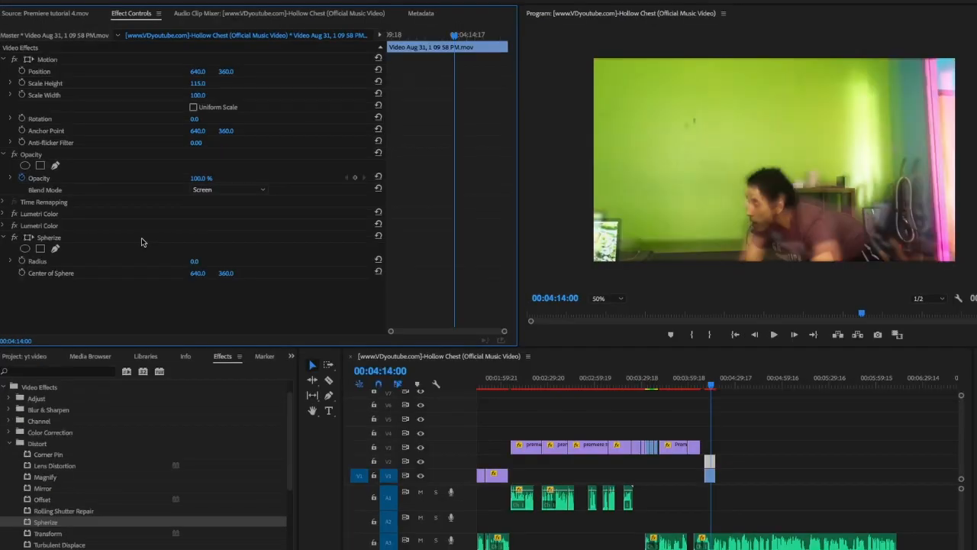
click(142, 237)
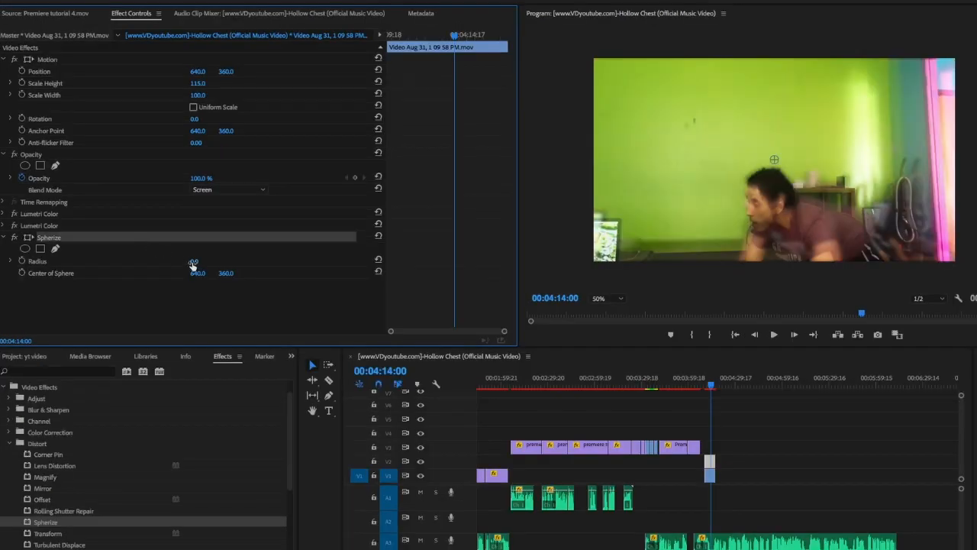
- Set the Spherize radius on the upper clip to 100 and scrub through the stacked clips to preview frames
drag(193, 264, 194, 264)
drag(196, 260, 198, 261)
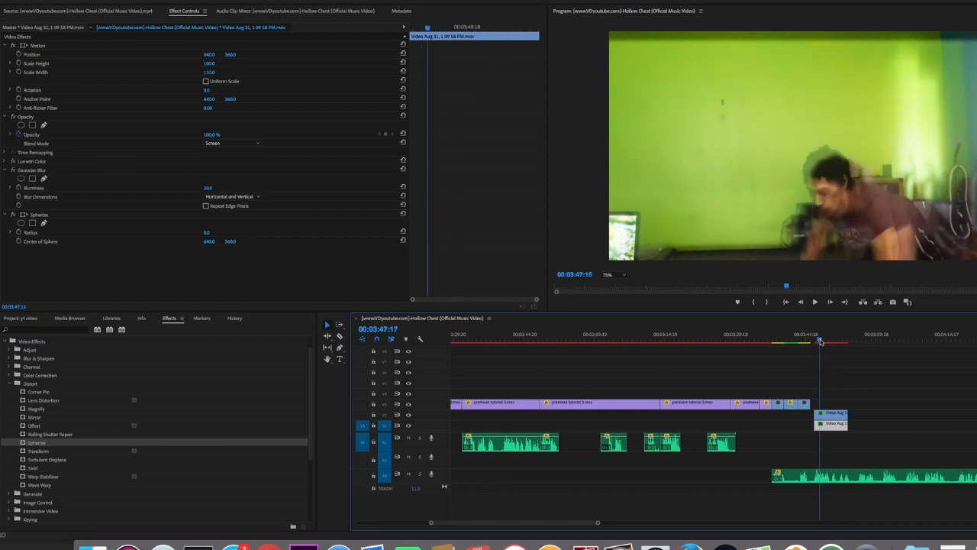
drag(821, 342, 835, 345)
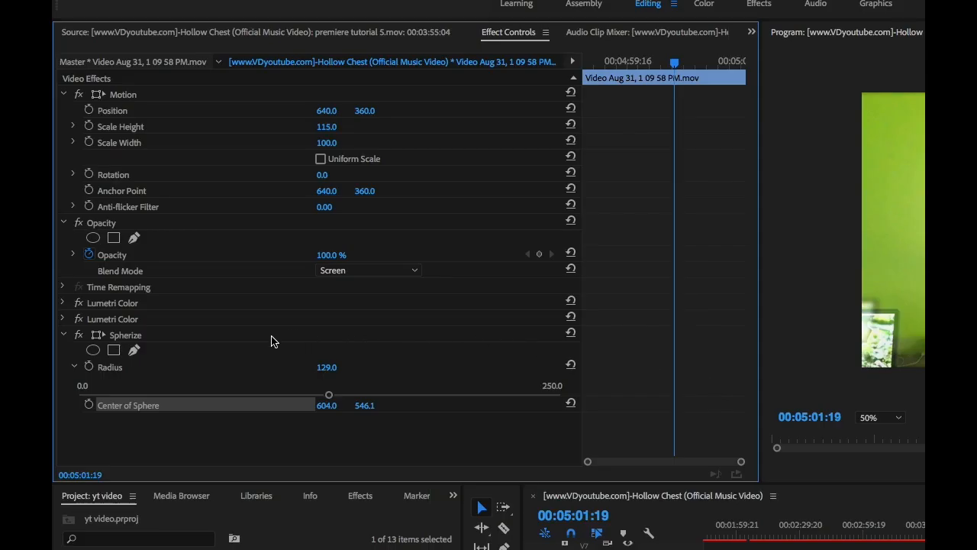
- Turn on keyframing for the Spherize radius and move the sphere's center down onto the man's face
click(88, 366)
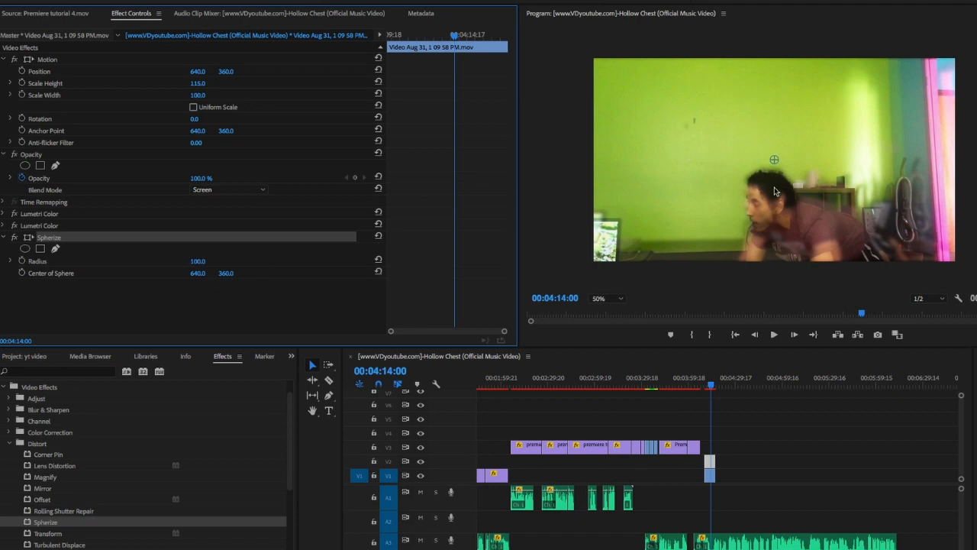
drag(775, 160, 764, 221)
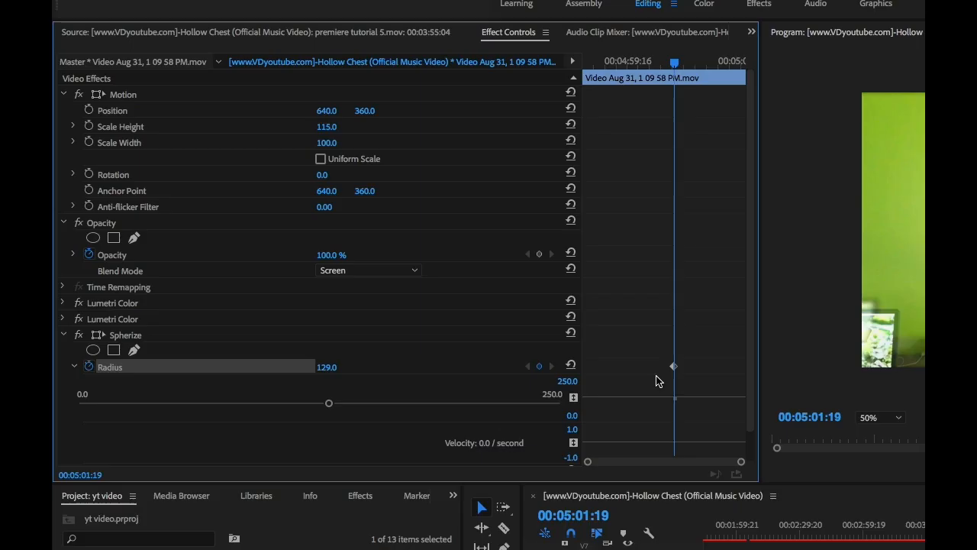
- Add Spherize Radius keyframes on both sides of the 129 keyframe, at 00:05:01:09 with radius 0 and at 00:05:02:05
key(Left)
key(Left)
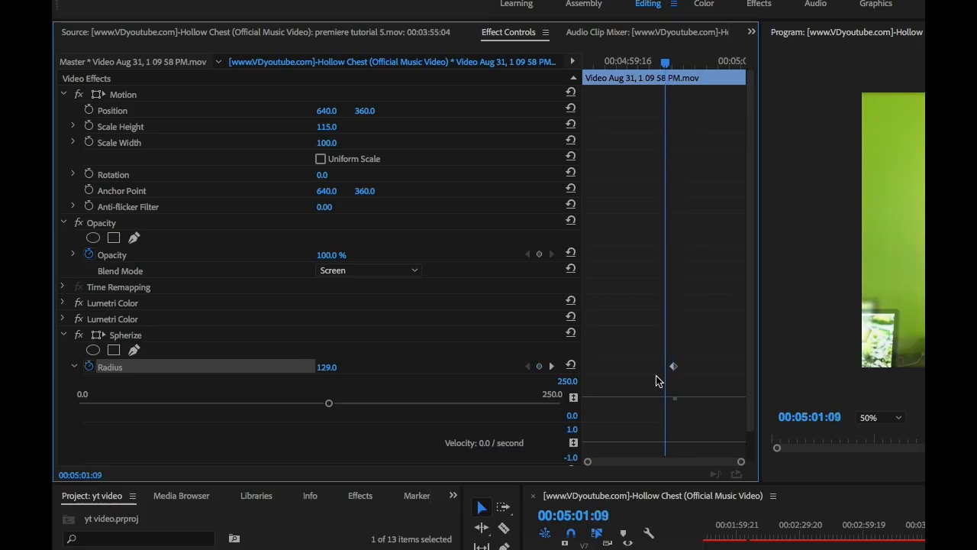
click(539, 367)
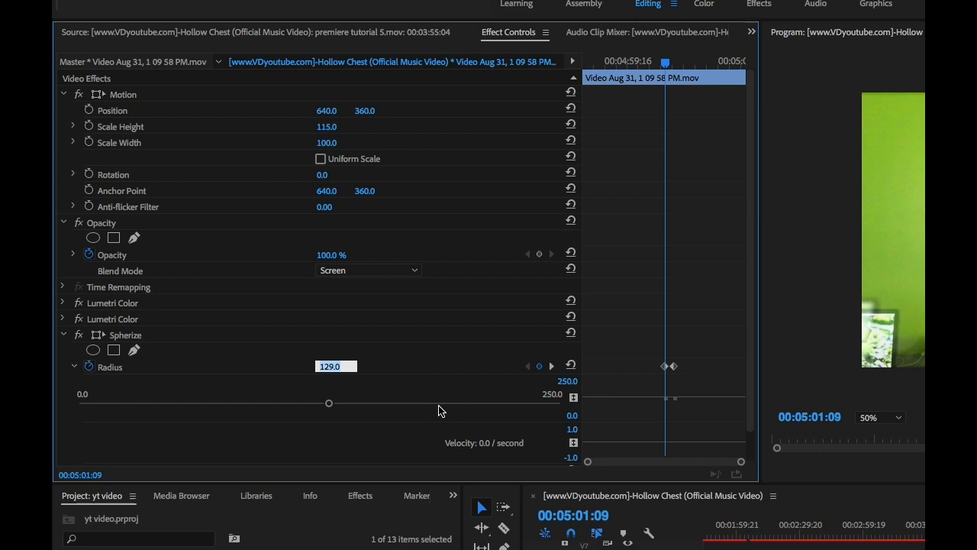
click(552, 367)
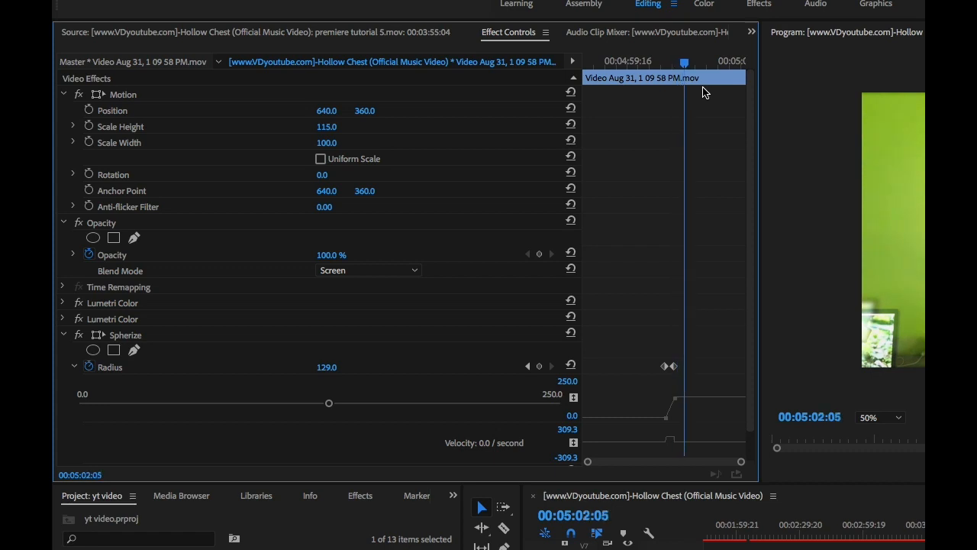
click(540, 367)
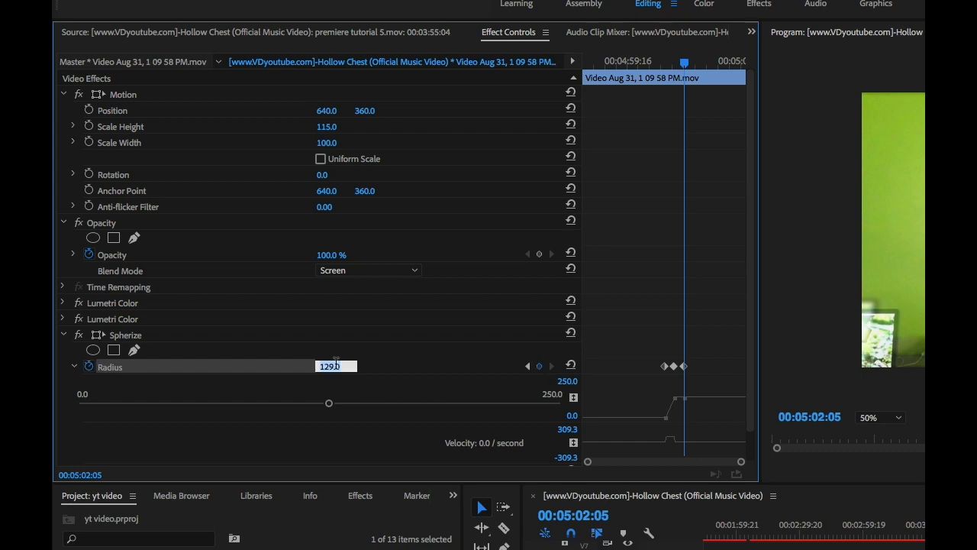
key(Return)
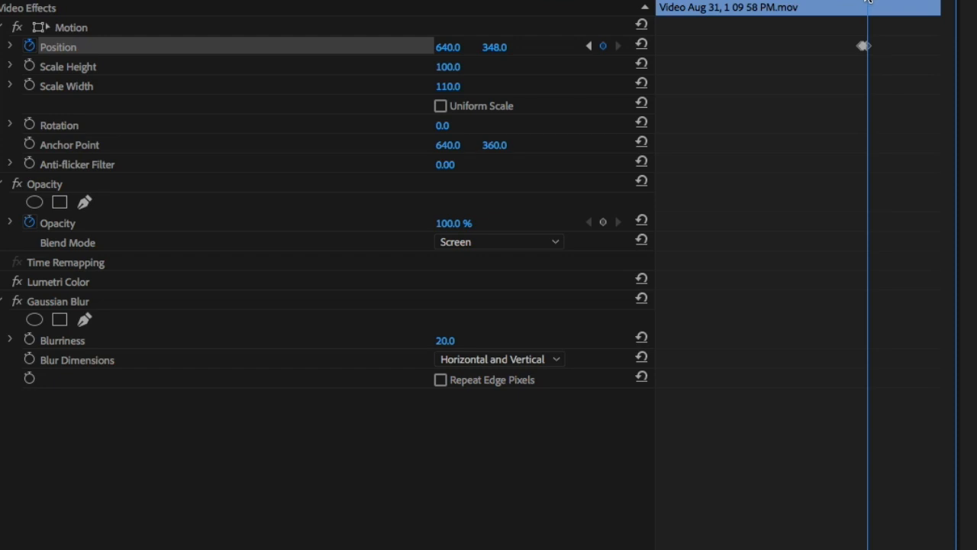
- Add two more Position keyframes a few frames apart on the blurred lower clip, shifting it down to vertical position 367 and back up
drag(868, 1, 874, 1)
drag(491, 50, 501, 47)
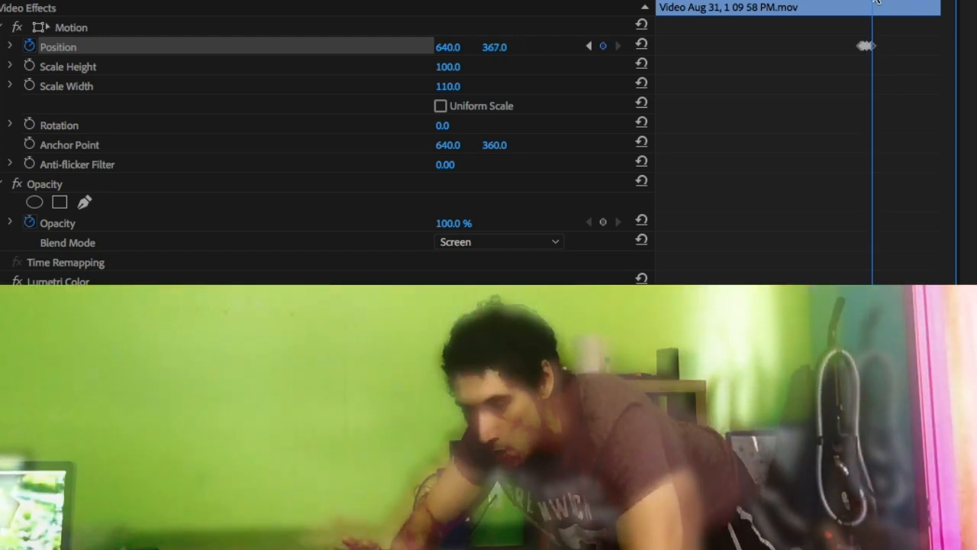
drag(876, 1, 881, 1)
drag(495, 47, 488, 52)
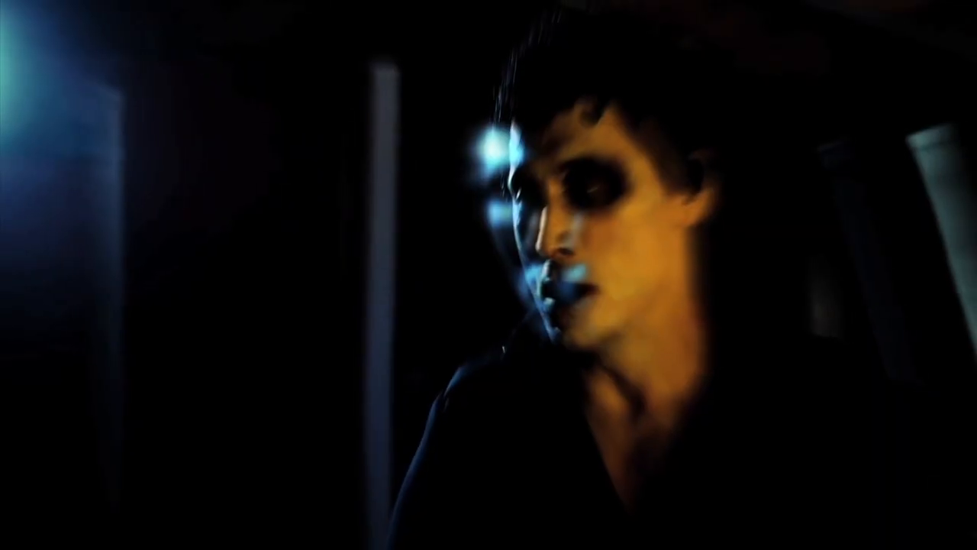